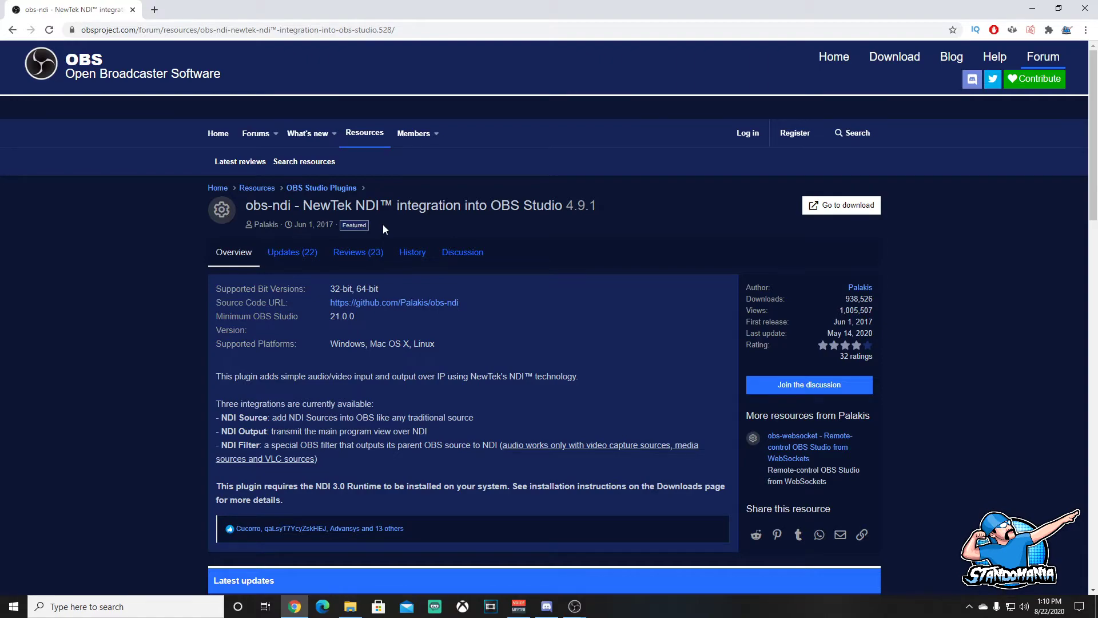
Step: Review the latest updates of the obs-ndi plugin and open the 4.9.1 (Ubuntu package bugfix) update notes
scroll(383, 224, down, 6)
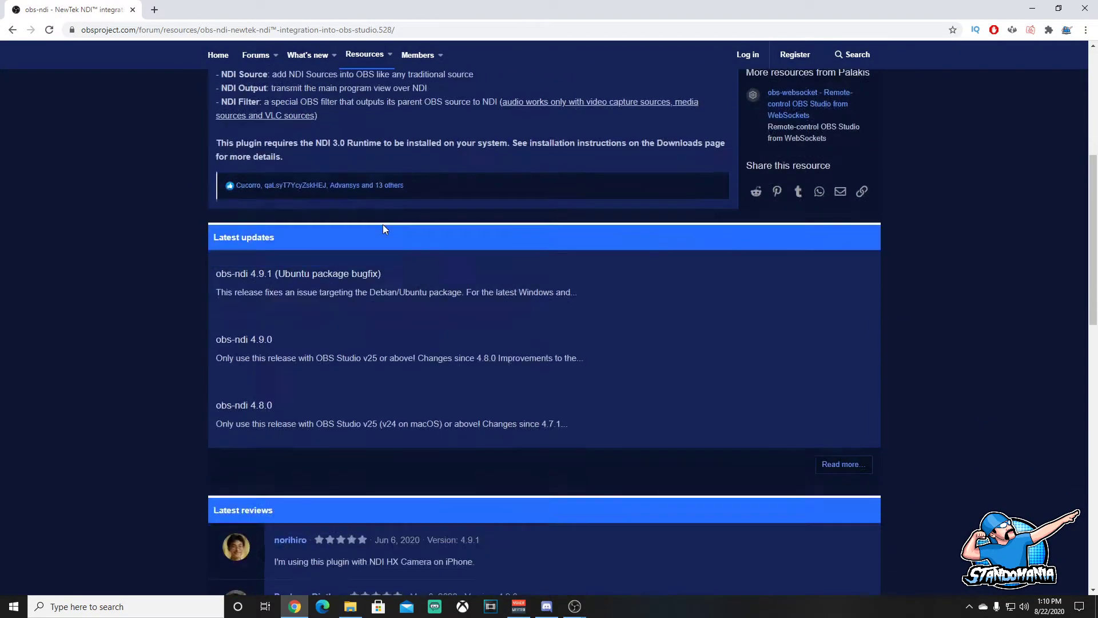
scroll(382, 229, down, 1)
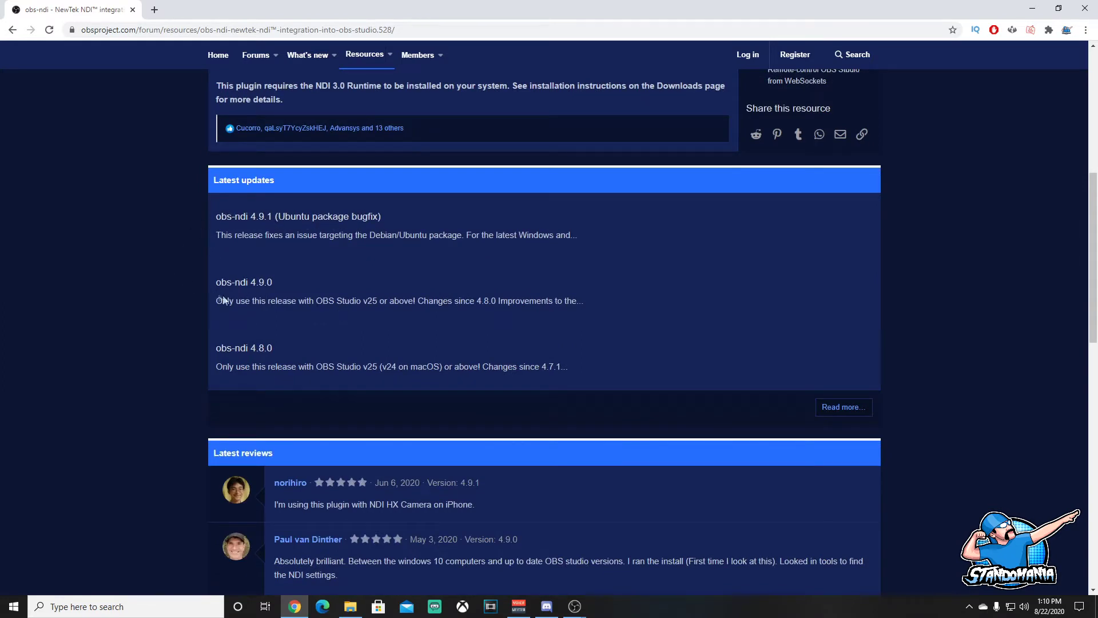
drag(259, 301, 414, 301)
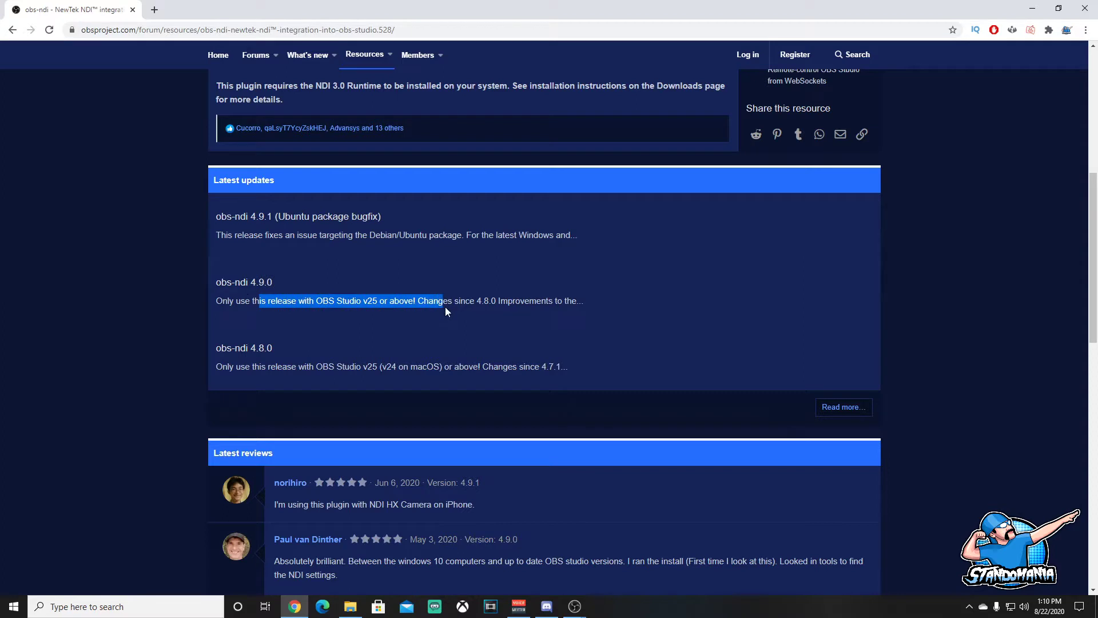
click(252, 220)
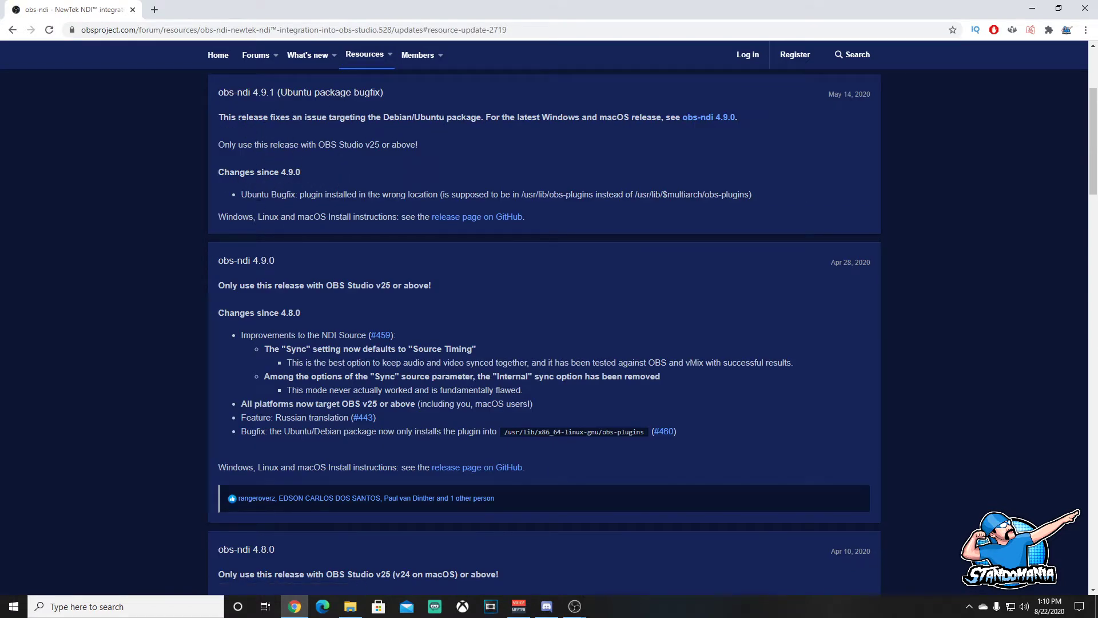
Step: Read the obs-ndi 4.9.1 compatibility notes and open that version's release page on GitHub
drag(234, 118, 538, 130)
drag(247, 148, 422, 152)
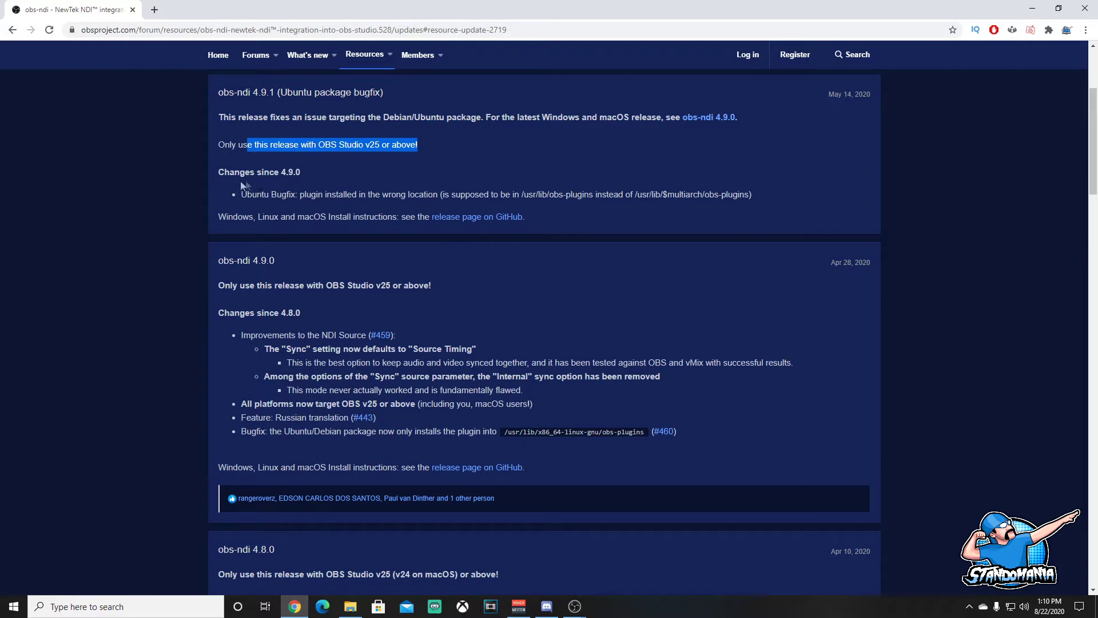
click(465, 221)
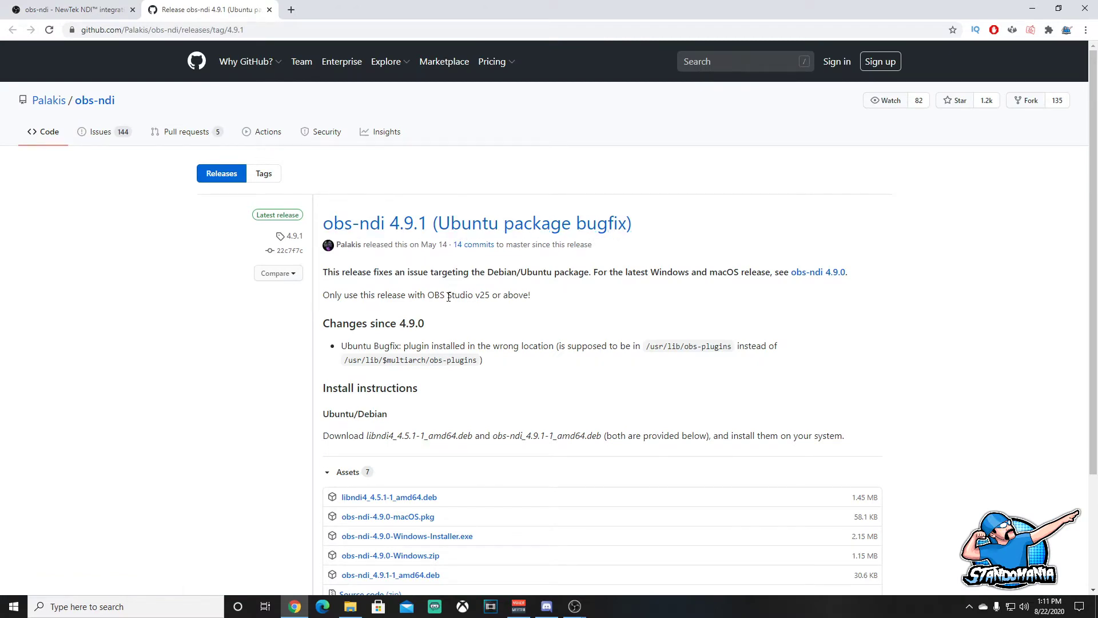
Step: Download obs-ndi-4.9.0-Windows-Installer.exe from the release assets into the Downloads folder
scroll(449, 296, down, 2)
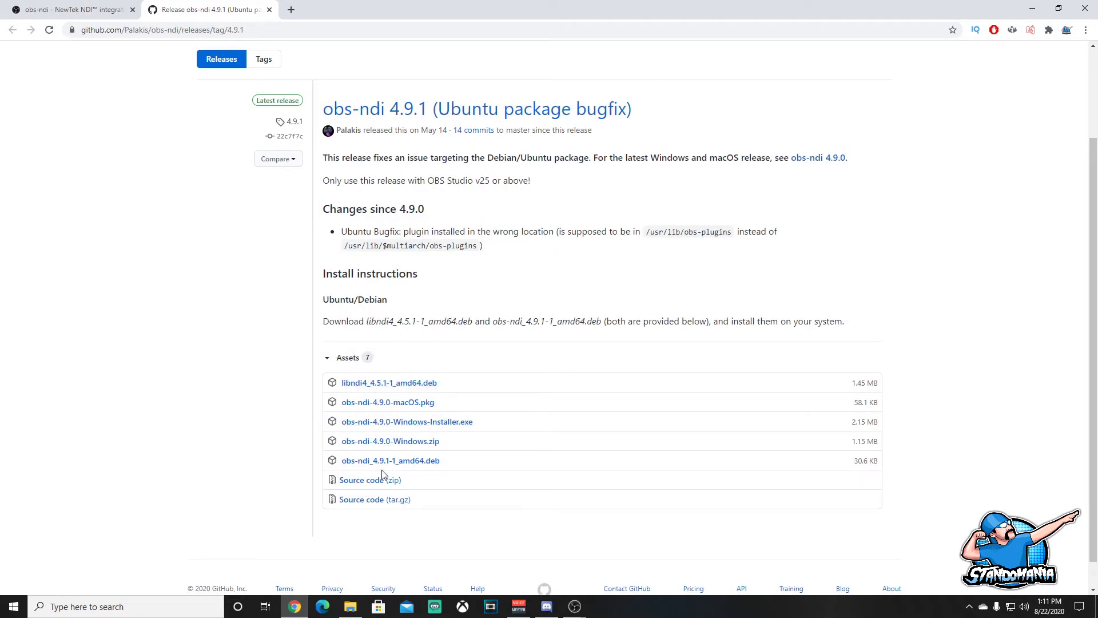
click(378, 424)
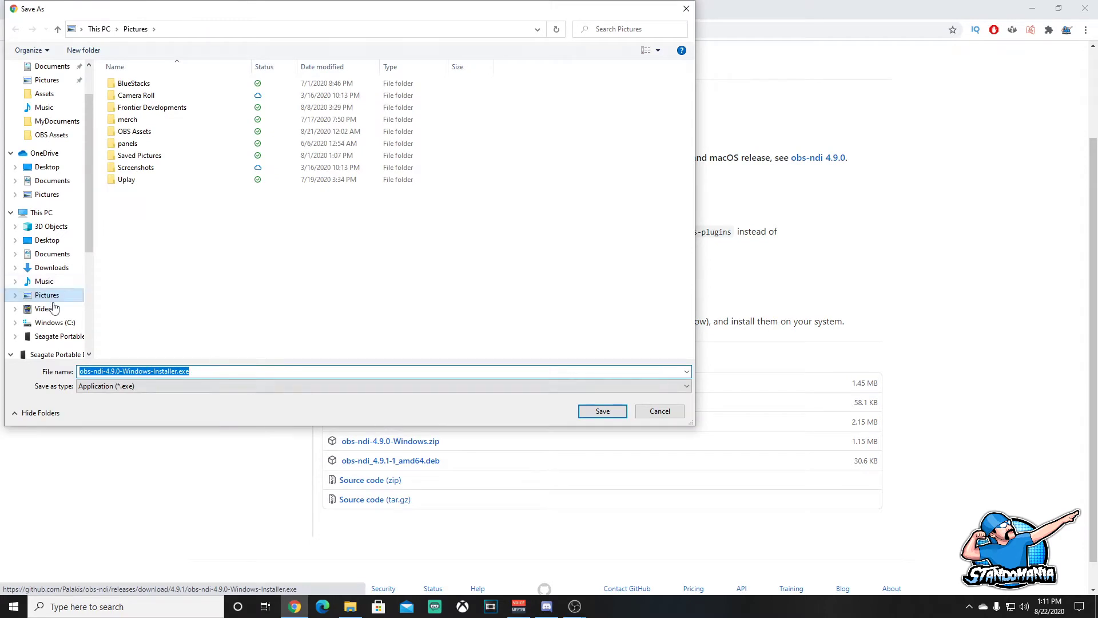
click(52, 268)
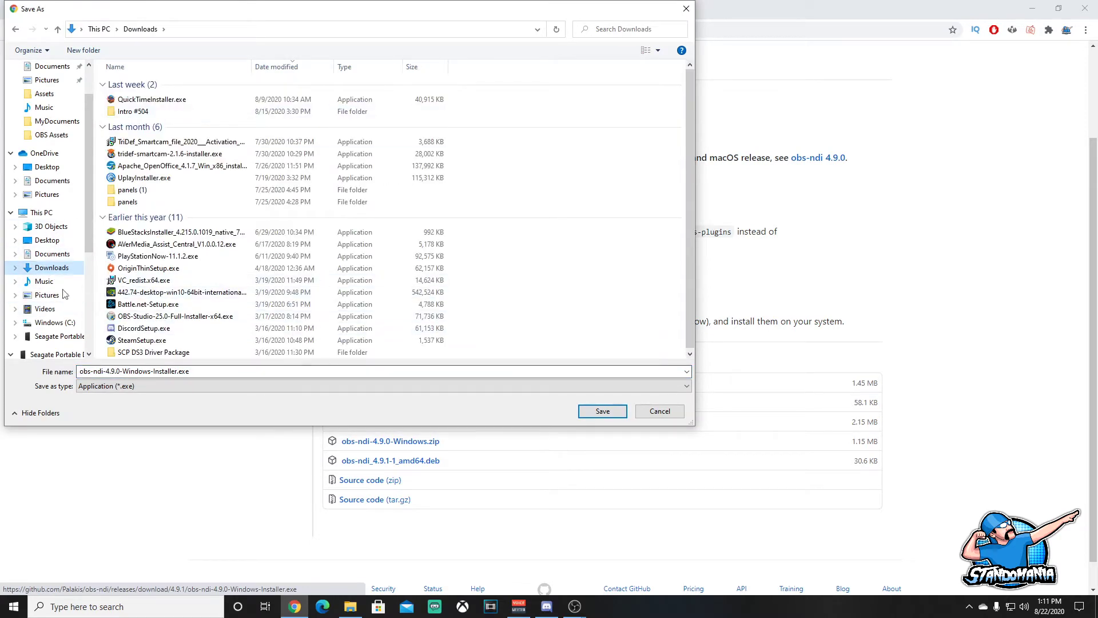
click(595, 415)
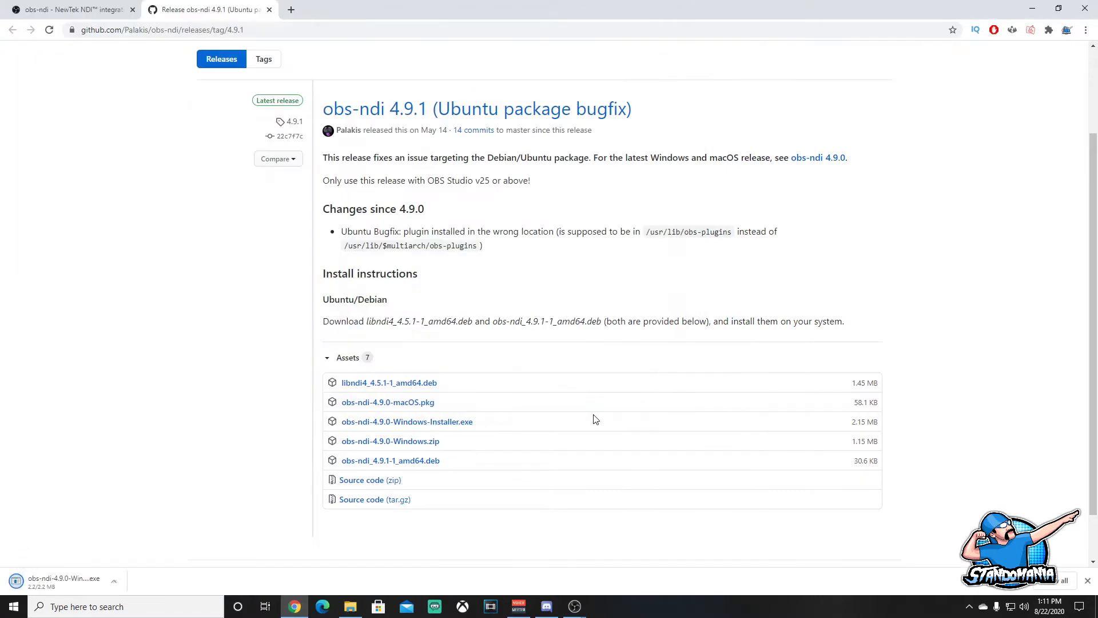
Step: Walk through the obs-ndi 4.9.0 setup with the full installation selected, and exit it before installing
click(117, 581)
click(155, 508)
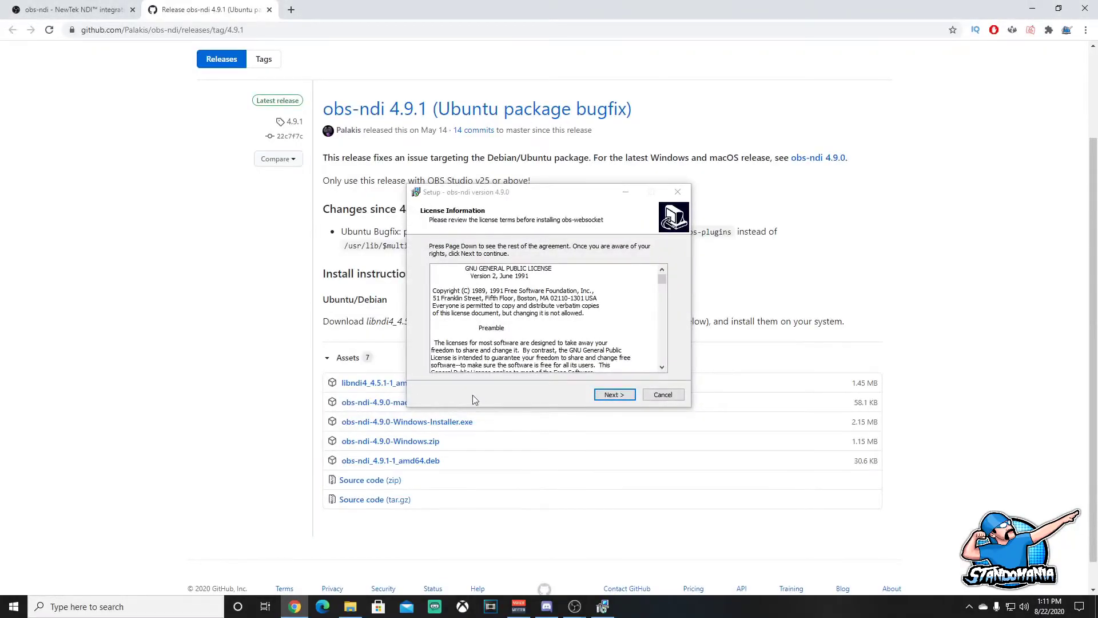
click(580, 397)
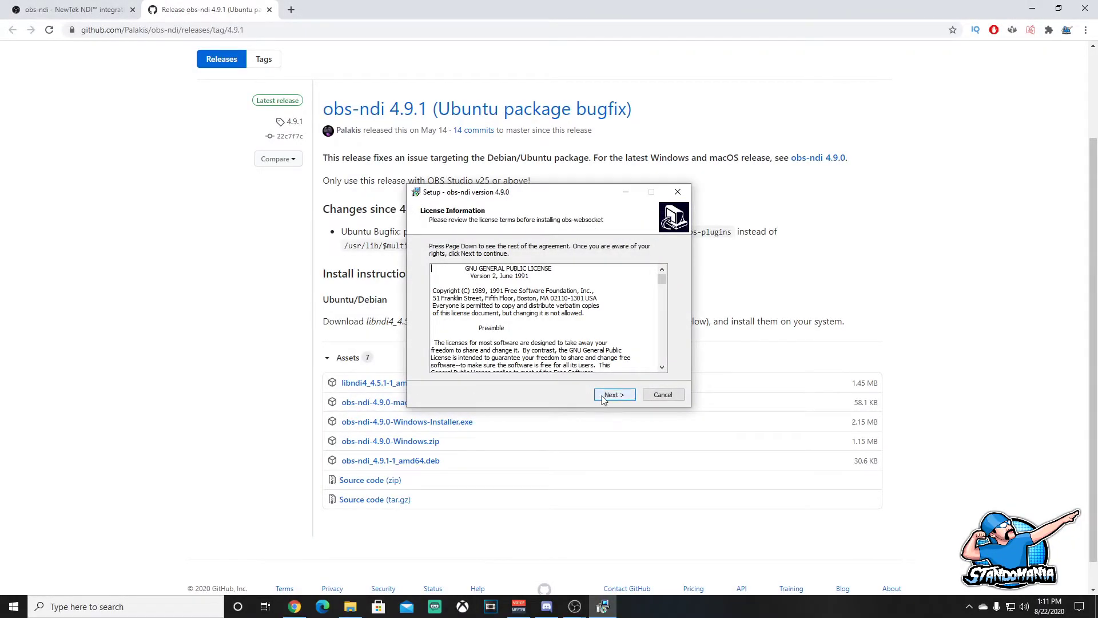
click(601, 396)
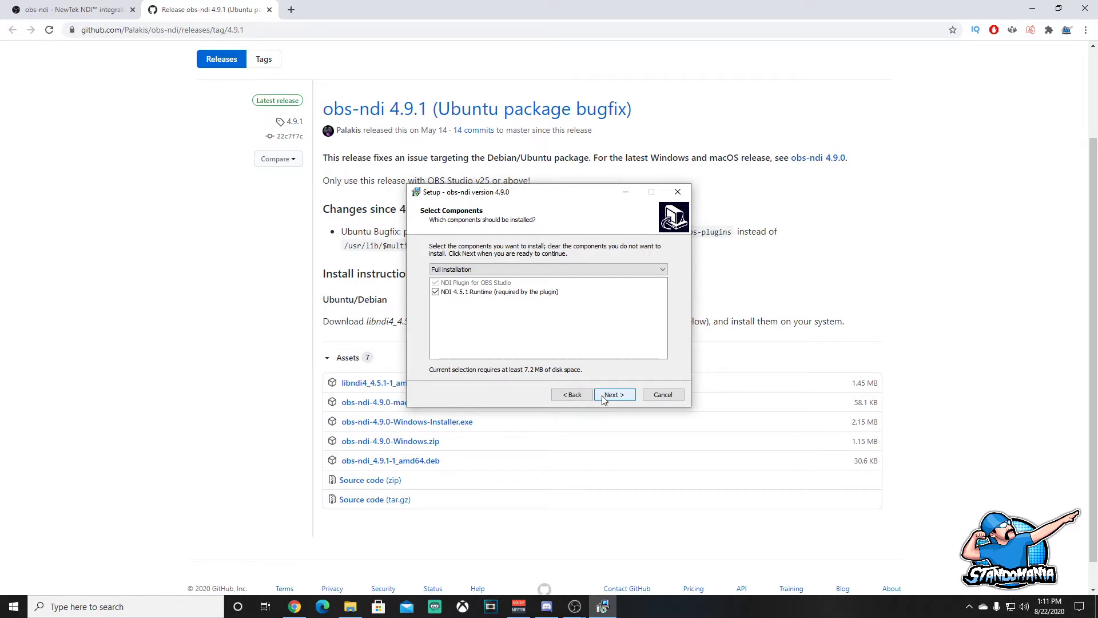
click(603, 397)
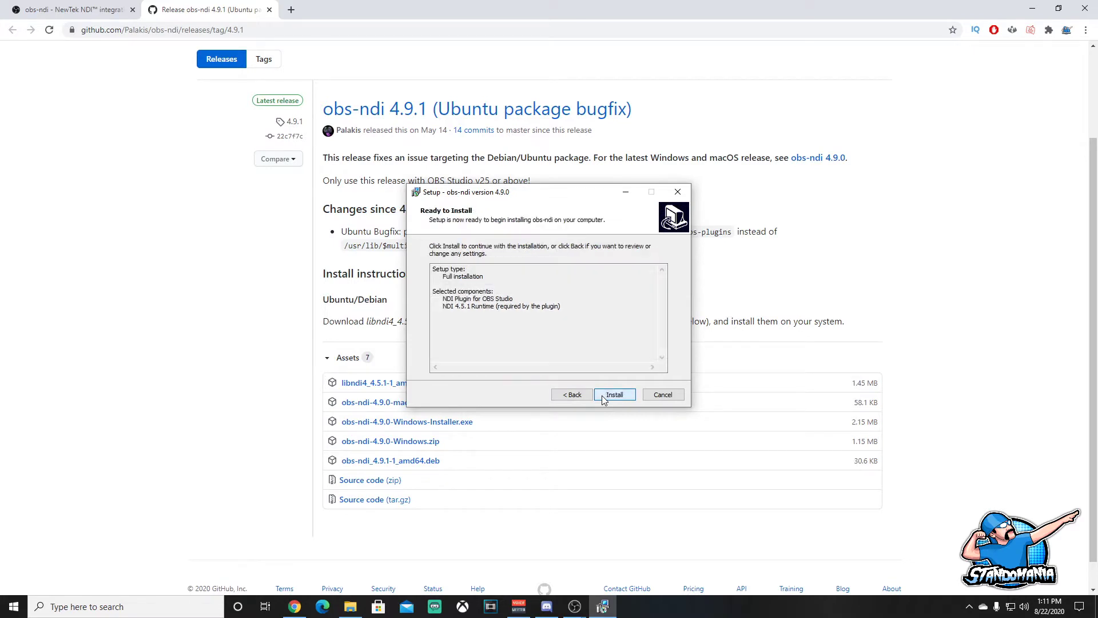
click(682, 397)
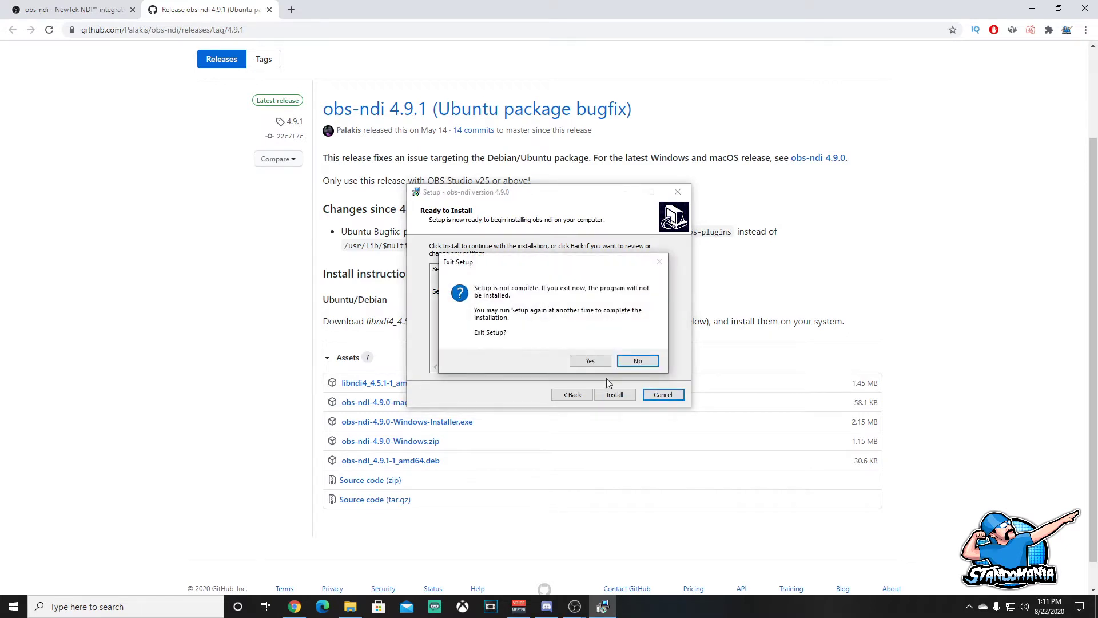
click(591, 361)
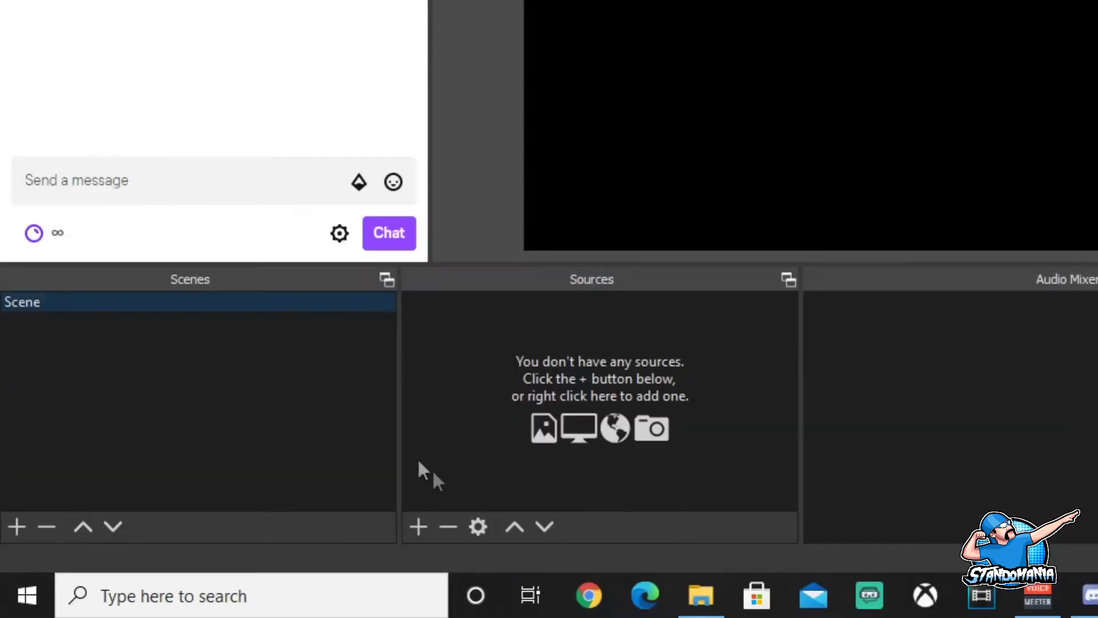
Step: In OBS, start a new NDI Source in the current scene and name it "Cell Phone"
click(429, 524)
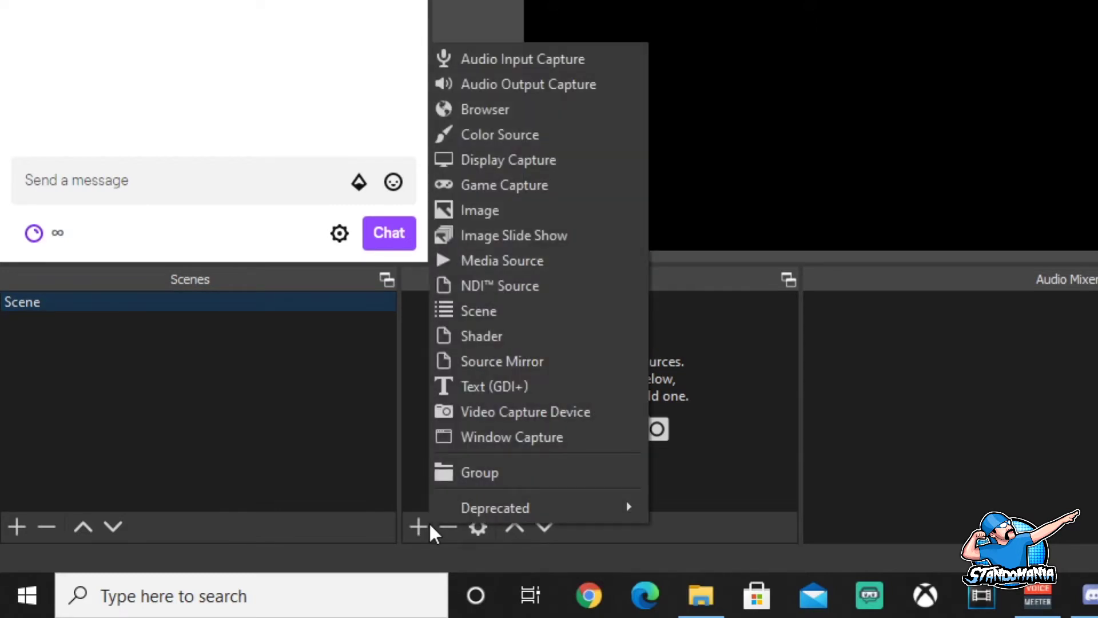
click(502, 286)
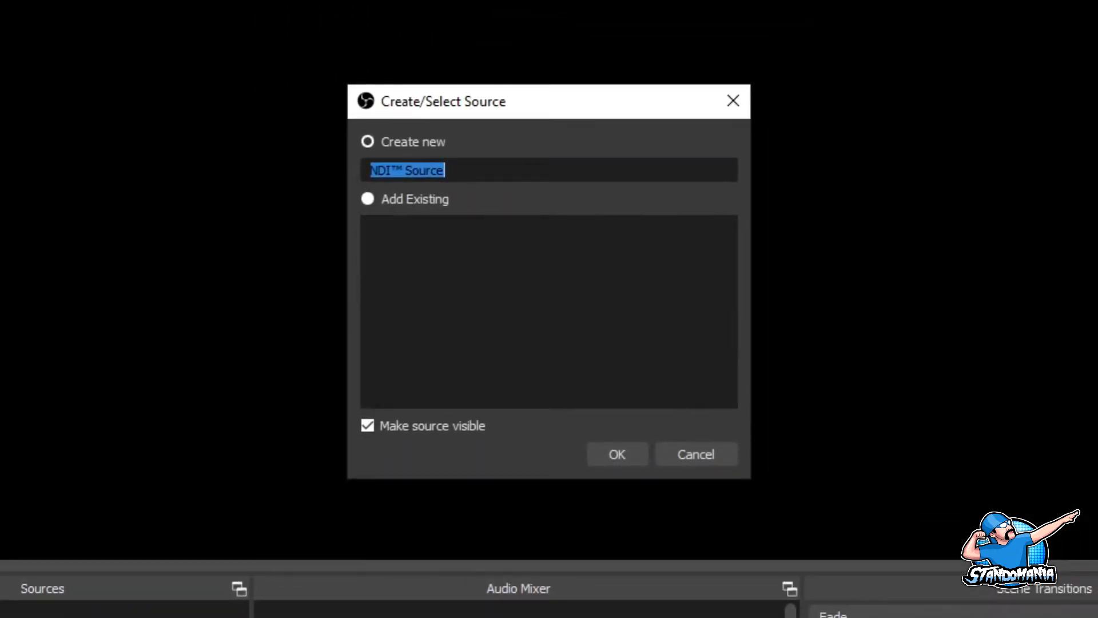
text(Cell )
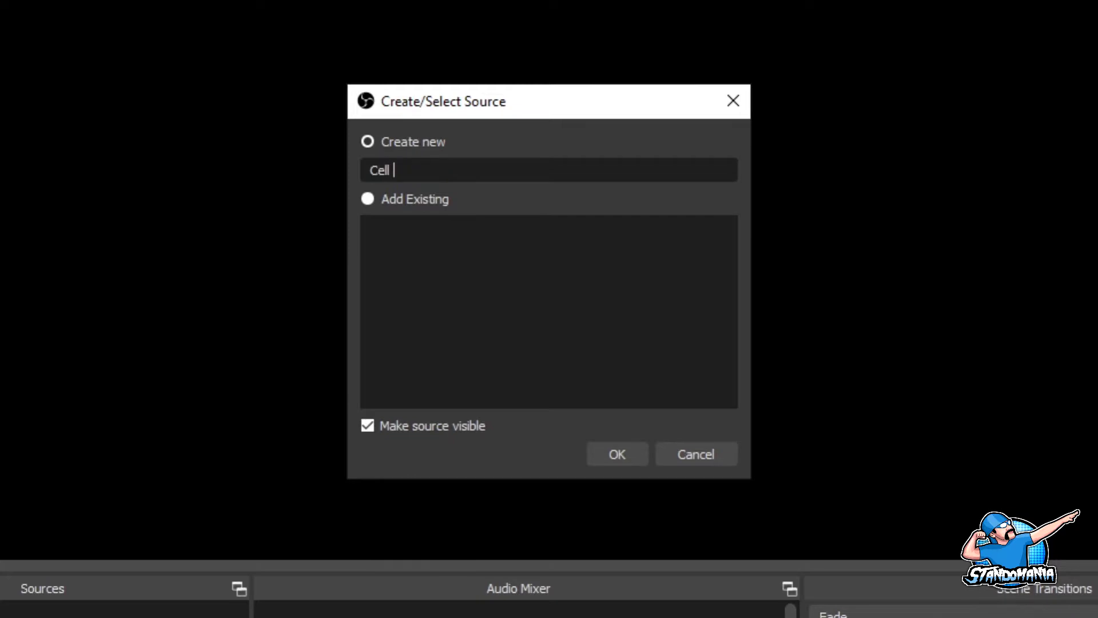
text(Phone)
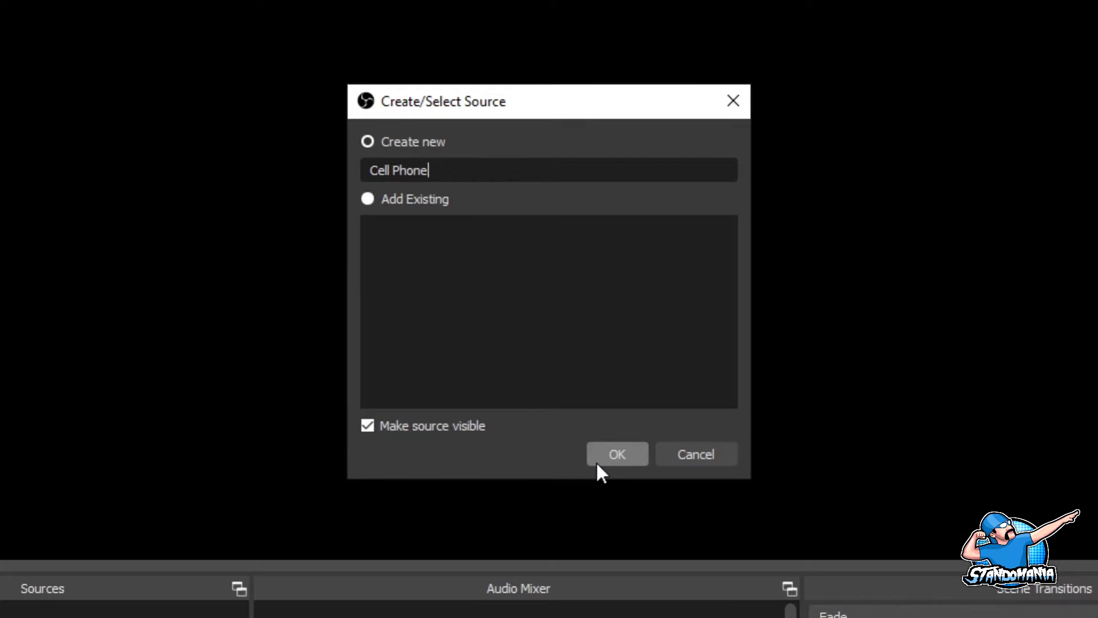
Step: Replace the new source's name with "My Muddy butthole" and create the source
key(BackSpace)
key(BackSpace)
key(BackSpace)
key(BackSpace)
key(BackSpace)
key(BackSpace)
key(BackSpace)
key(BackSpace)
key(BackSpace)
key(BackSpace)
text(My Muddy butt)
key(BackSpace)
key(BackSpace)
text(tthole)
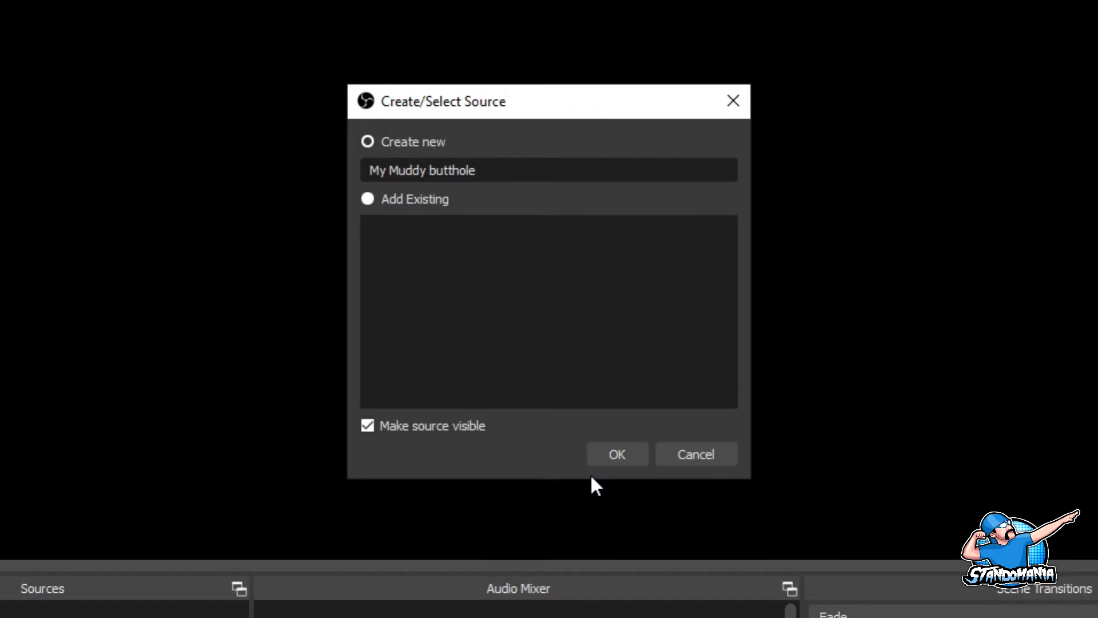
click(617, 455)
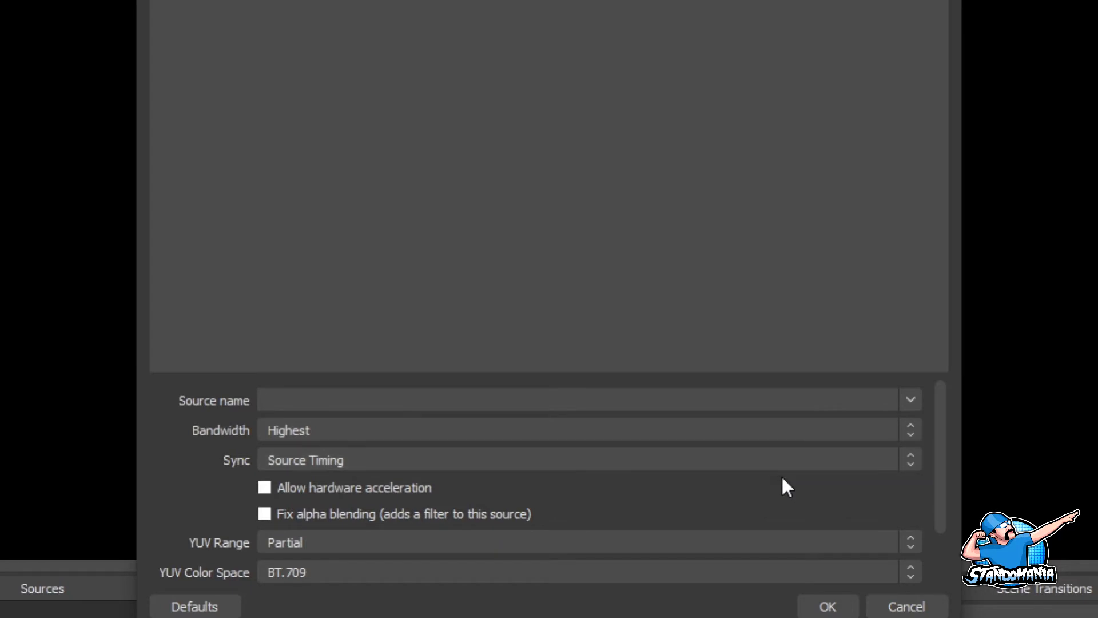
Step: Set the NDI source's feed to LOCALHOST (Galaxy S10e) with Lowest bandwidth and accept the properties
click(918, 400)
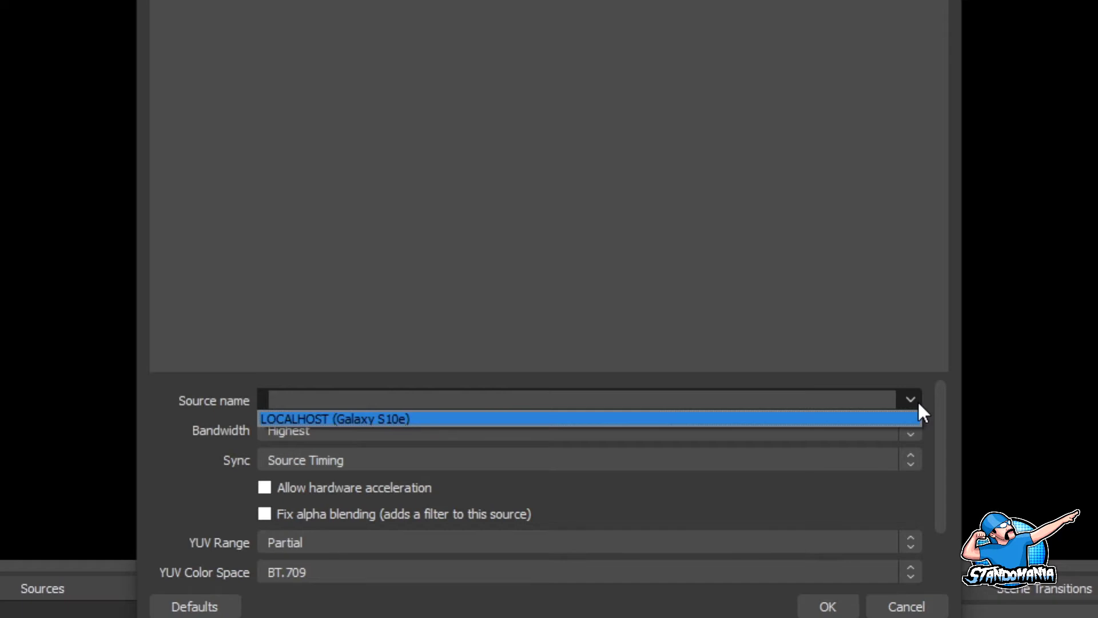
click(344, 406)
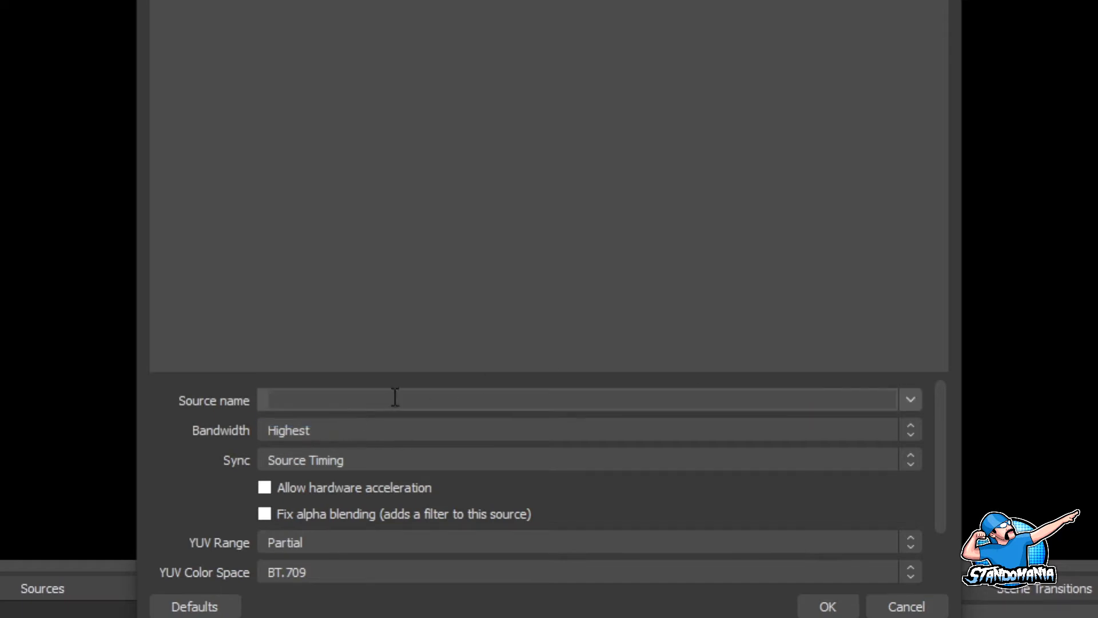
click(911, 400)
click(850, 421)
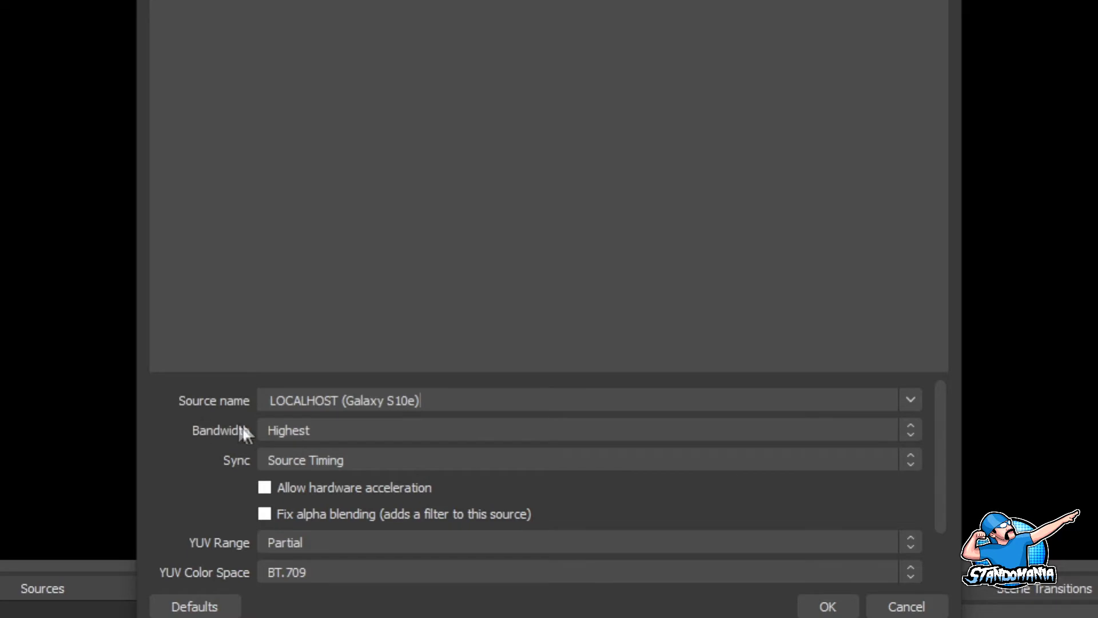
click(356, 433)
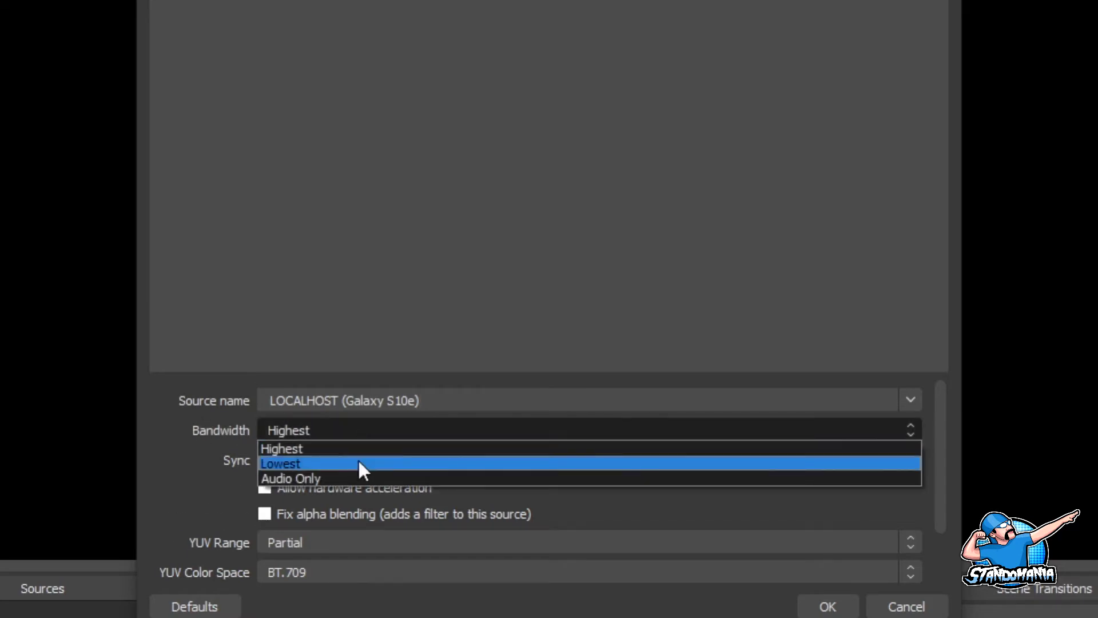
click(358, 458)
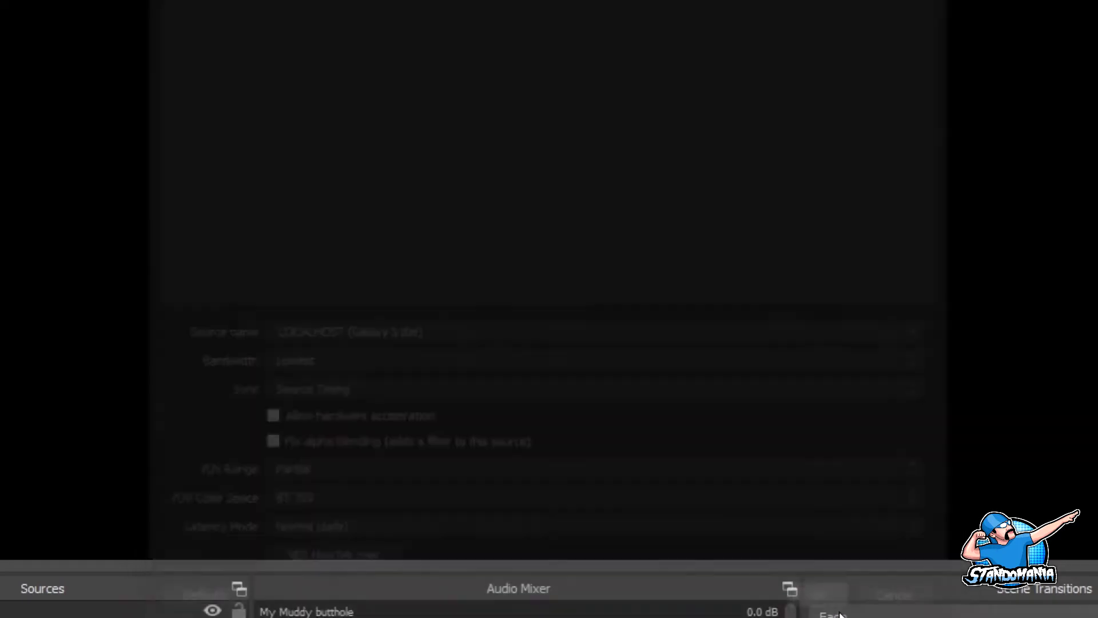
click(827, 606)
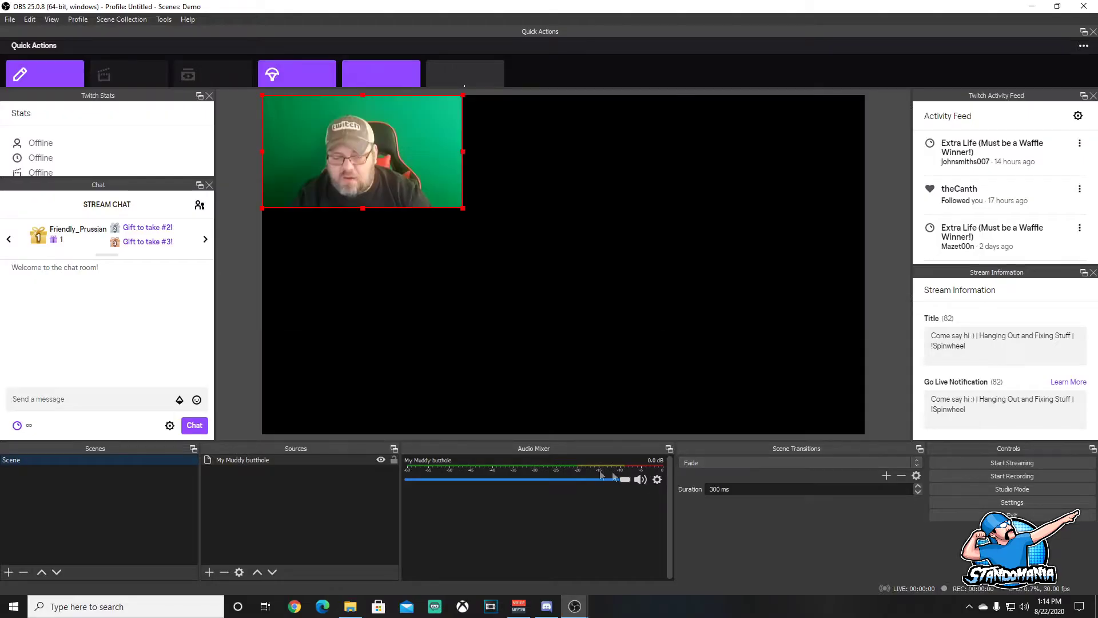
Step: Enlarge the phone camera source on the canvas until it fills the whole preview area
mouse_move(390, 165)
mouse_down()
mouse_move(511, 212)
mouse_move(392, 170)
mouse_up()
drag(463, 207, 842, 429)
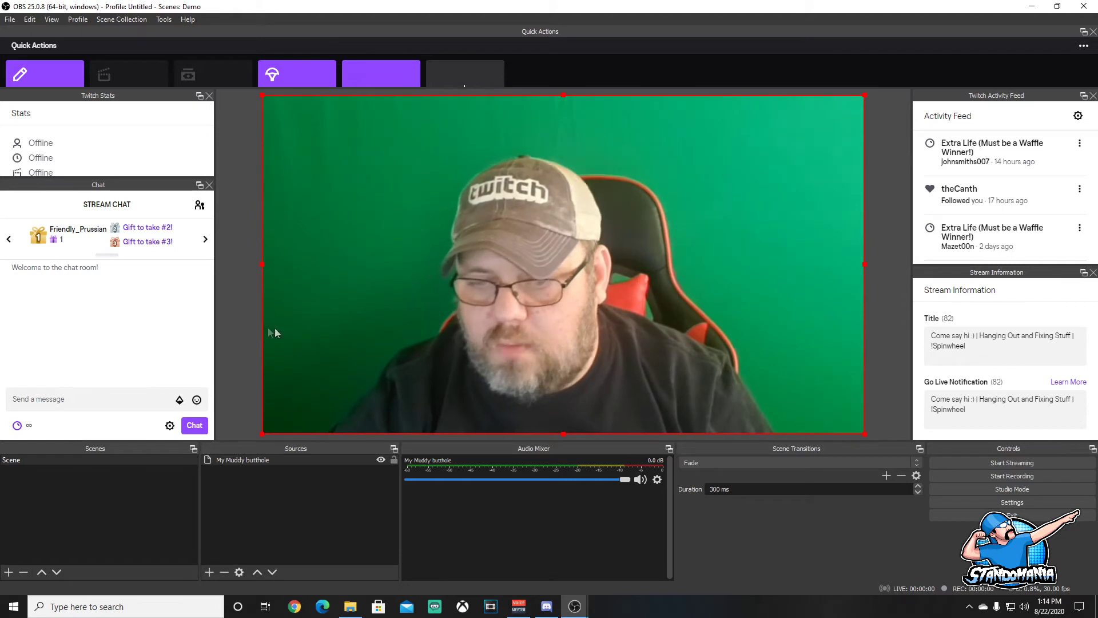